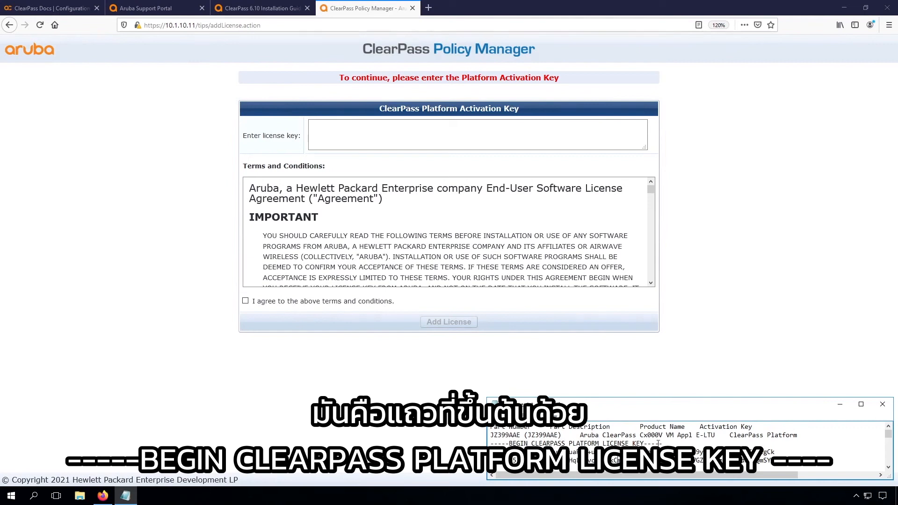
# Step: Paste the platform license key, accept the terms, and add the license
pyautogui.click(438, 134)
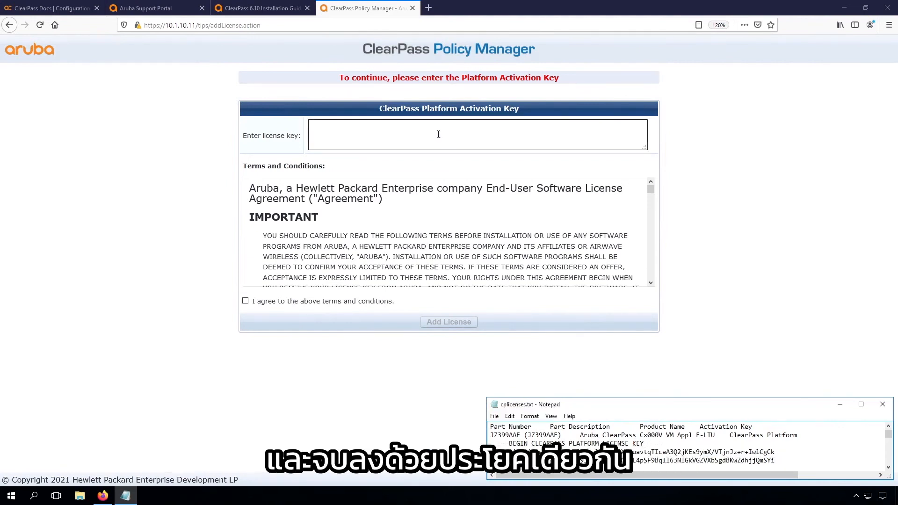
pyautogui.hotkey('ctrl', 'v')
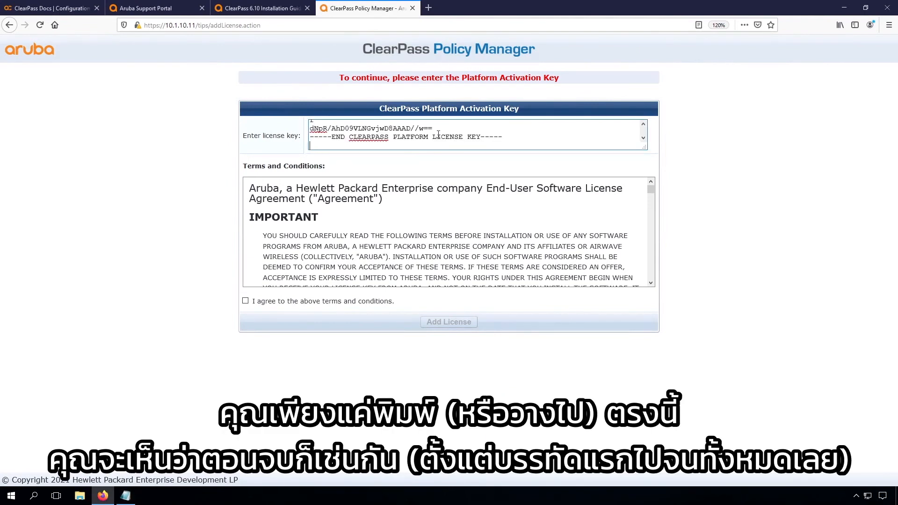
pyautogui.click(244, 302)
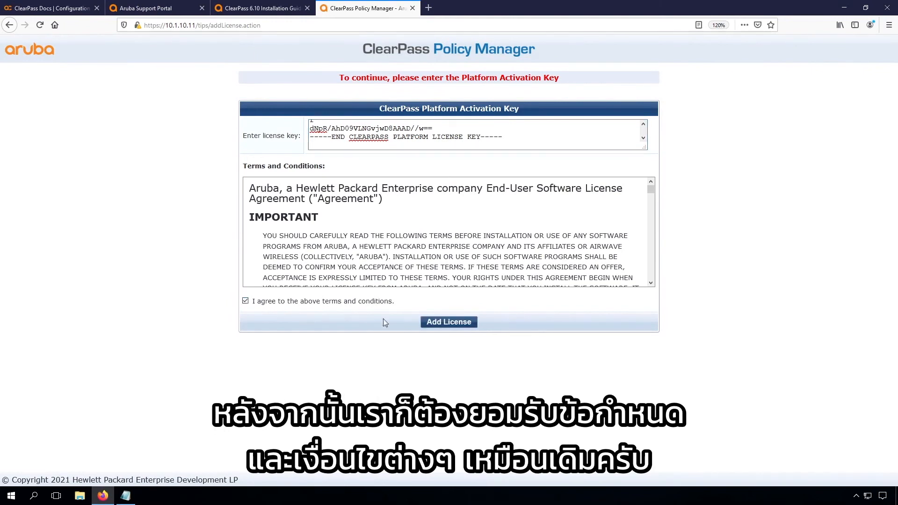
pyautogui.click(448, 322)
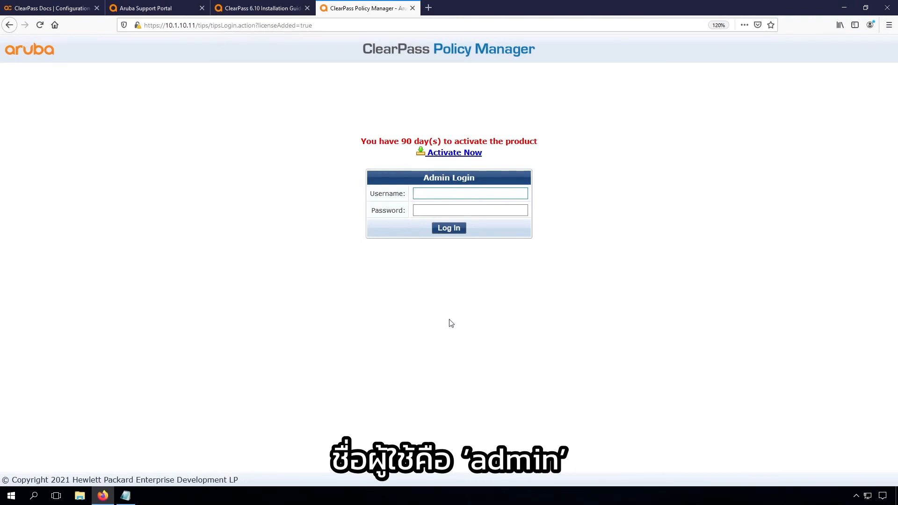
# Step: Log in to the Admin Login page as admin with the admin password
pyautogui.write('admin')
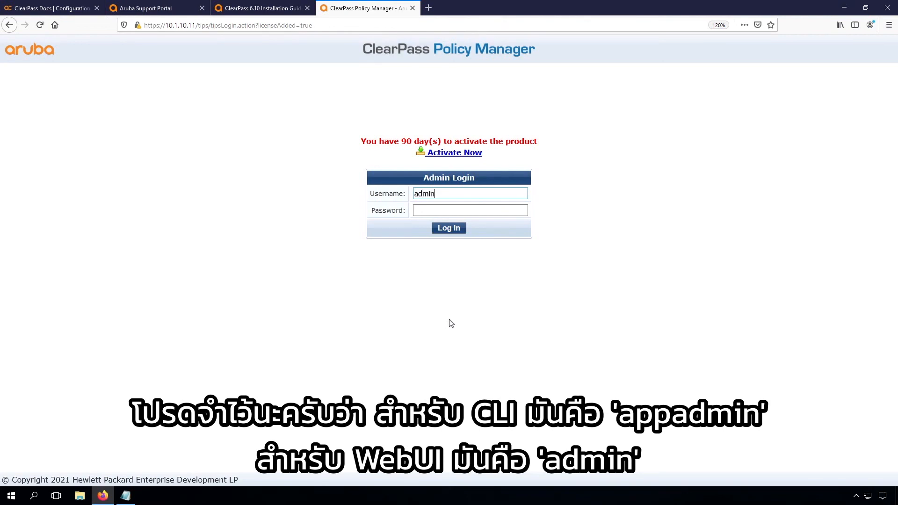
pyautogui.press('Tab')
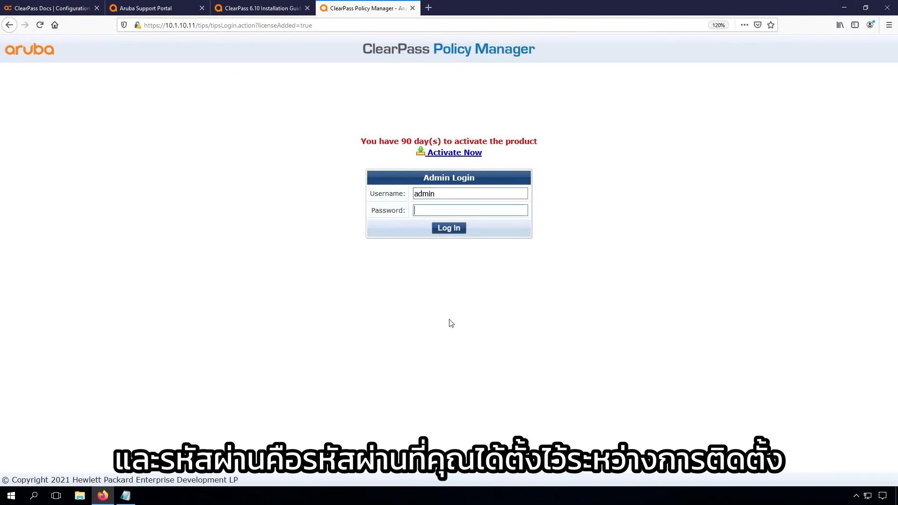
pyautogui.write('********')
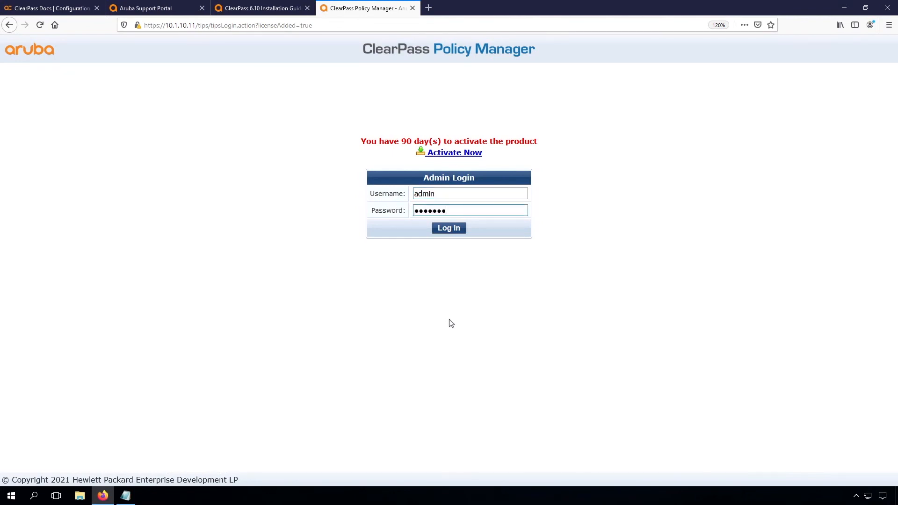
pyautogui.press('Return')
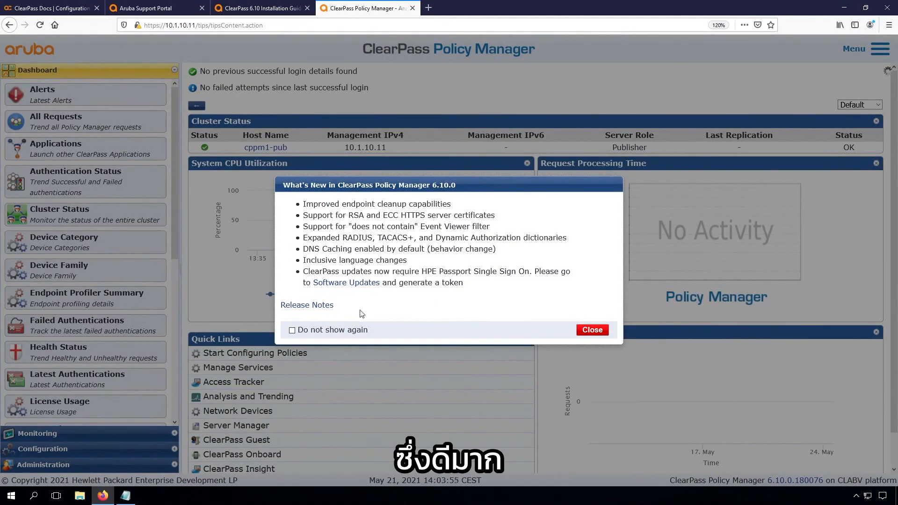
# Step: Dismiss the What's New notice permanently and go to Administration > Agents and Software Updates > Software Updates
pyautogui.click(292, 330)
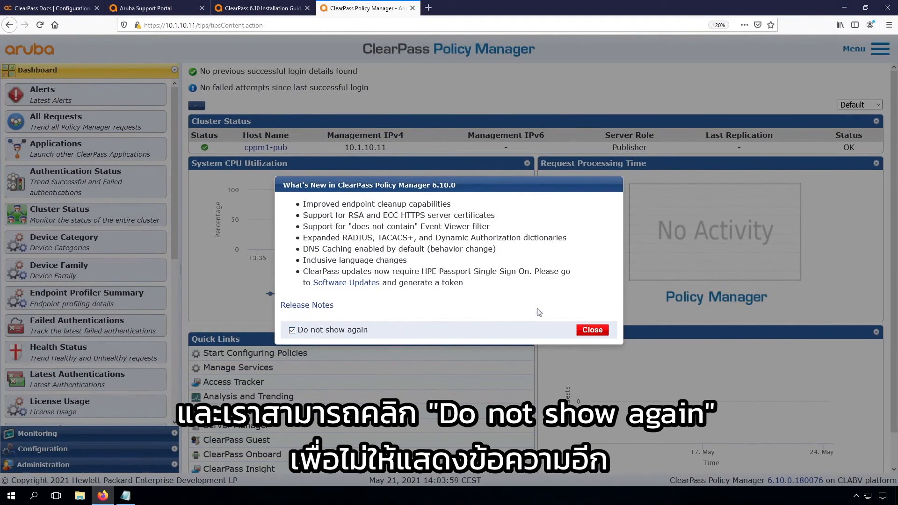
pyautogui.click(592, 329)
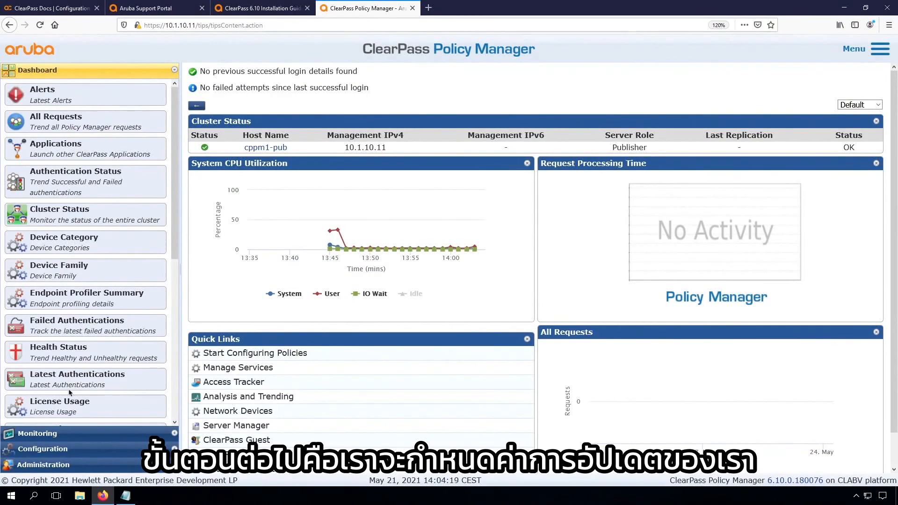
pyautogui.click(41, 465)
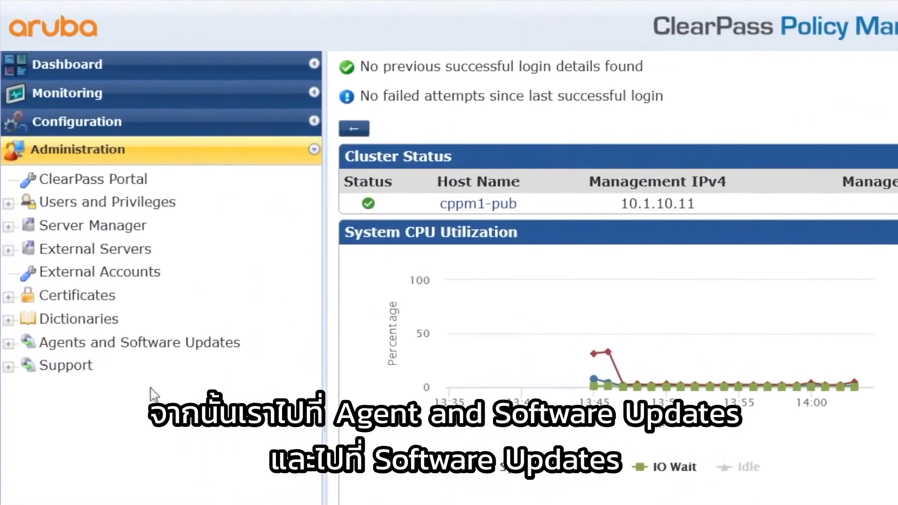
pyautogui.click(141, 343)
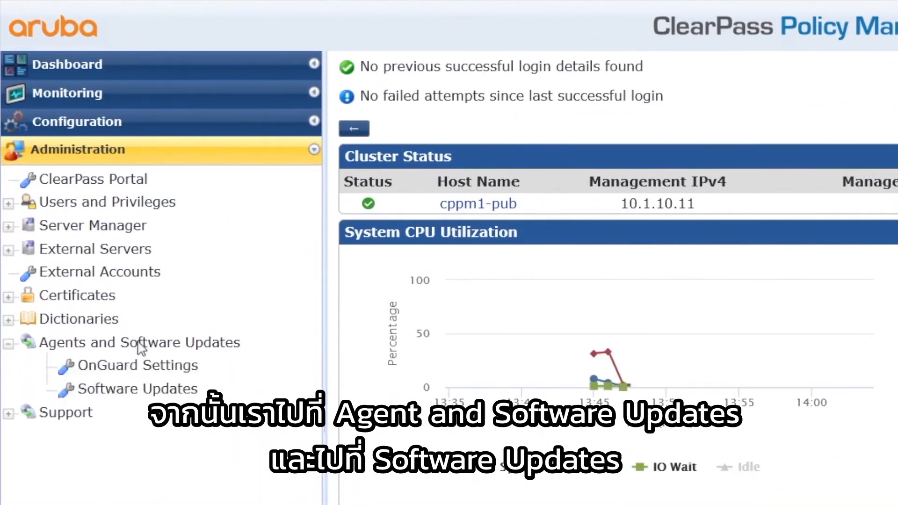
pyautogui.click(141, 390)
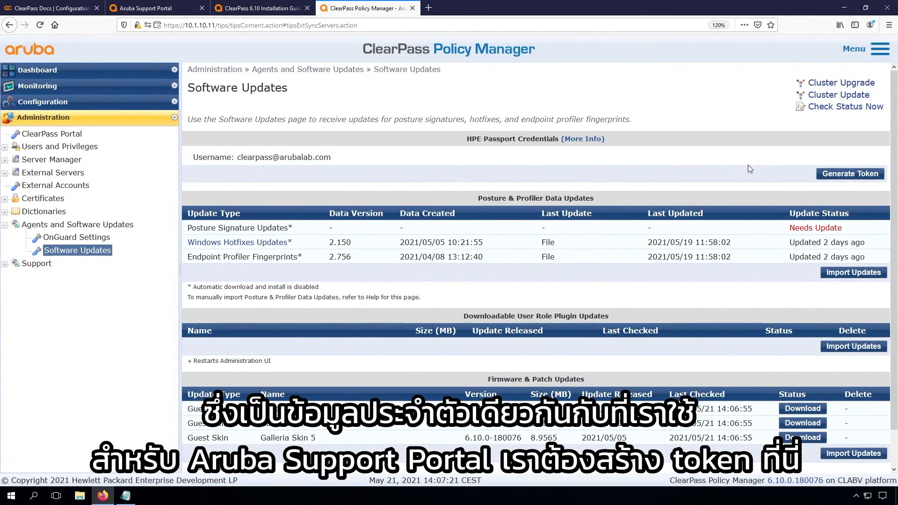
# Step: Generate an update token by signing in to HPE Passport with the account e-mail and password
pyautogui.click(842, 176)
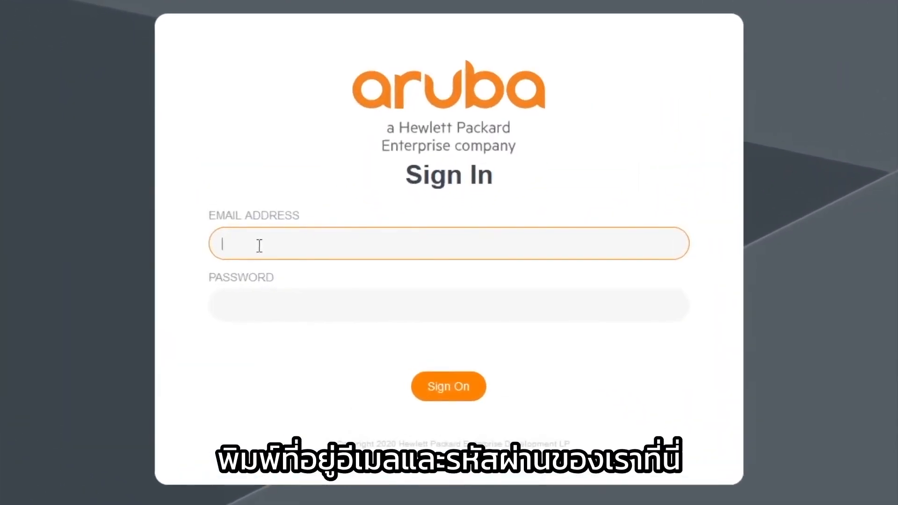
pyautogui.press('Tab')
pyautogui.write('•••••••••••••••')
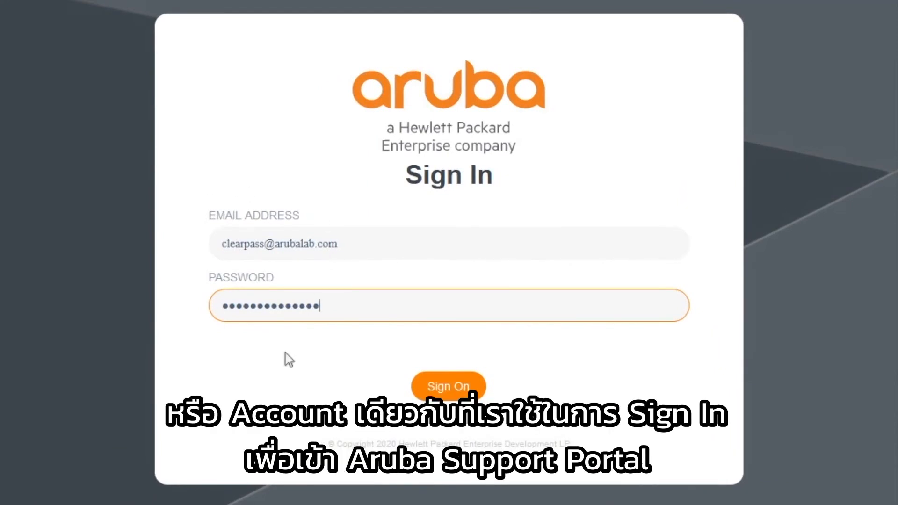
pyautogui.click(448, 386)
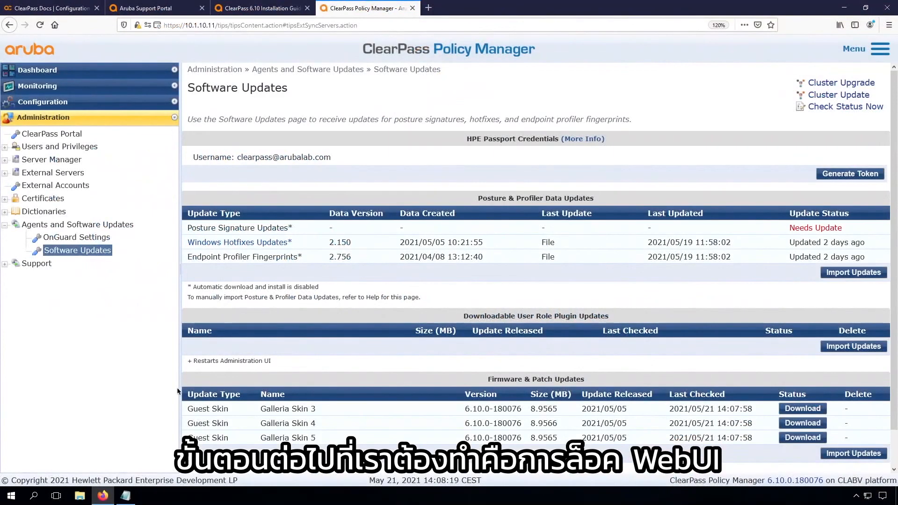
# Step: Open Server Configuration and review the Cluster-Wide Parameters tabs, then cancel without changes
pyautogui.click(54, 160)
pyautogui.click(75, 176)
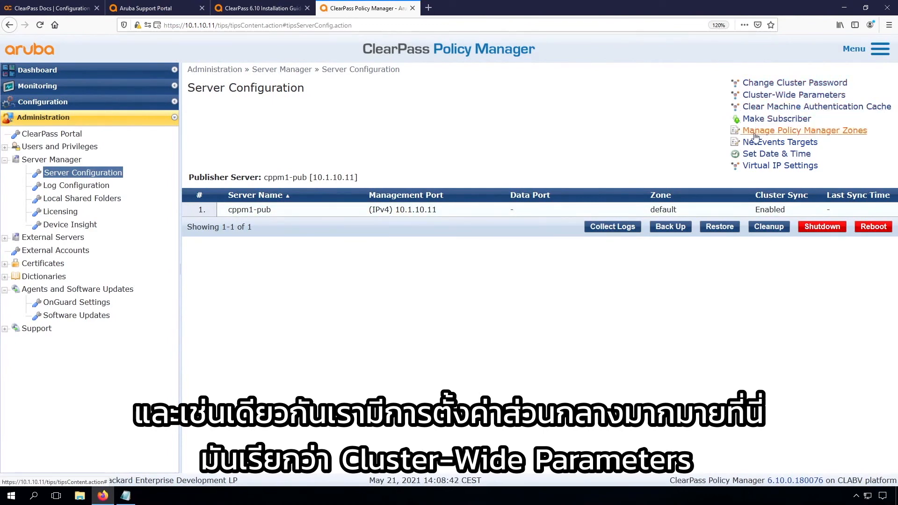
pyautogui.click(769, 95)
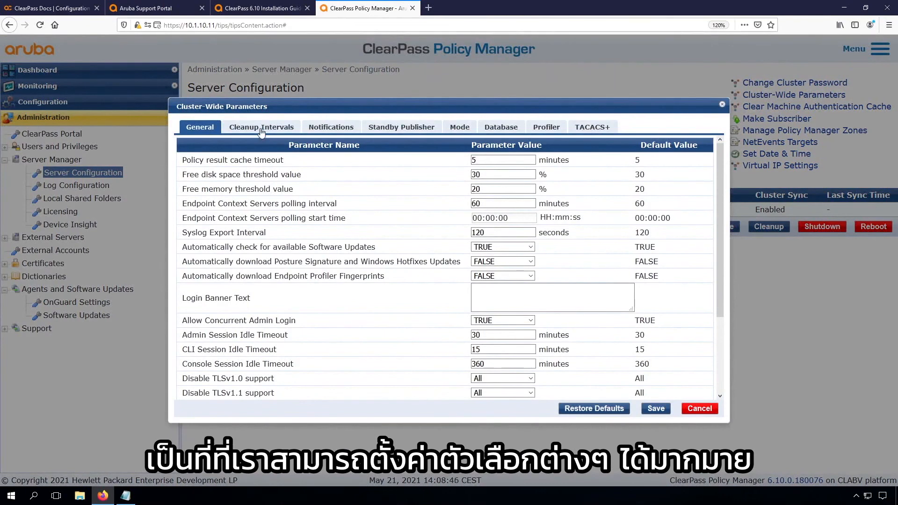
pyautogui.click(261, 132)
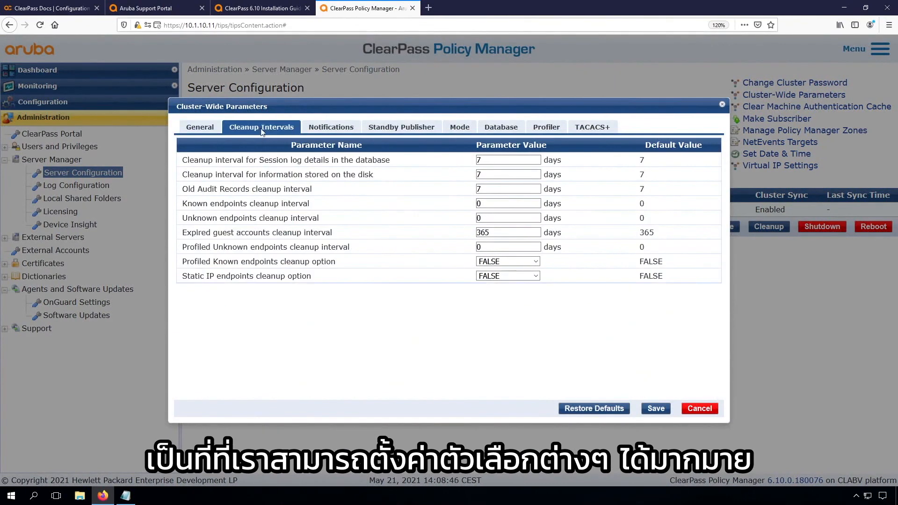
pyautogui.click(329, 131)
pyautogui.click(392, 131)
pyautogui.click(468, 129)
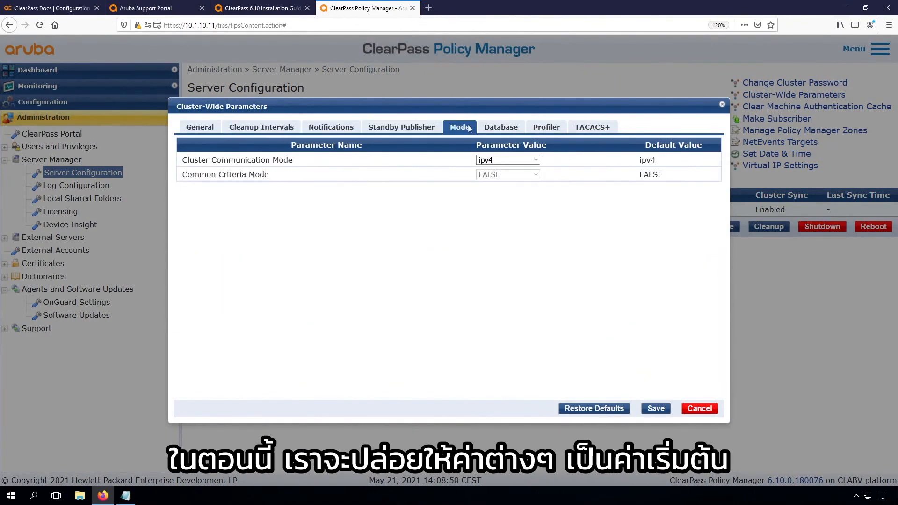
pyautogui.click(698, 409)
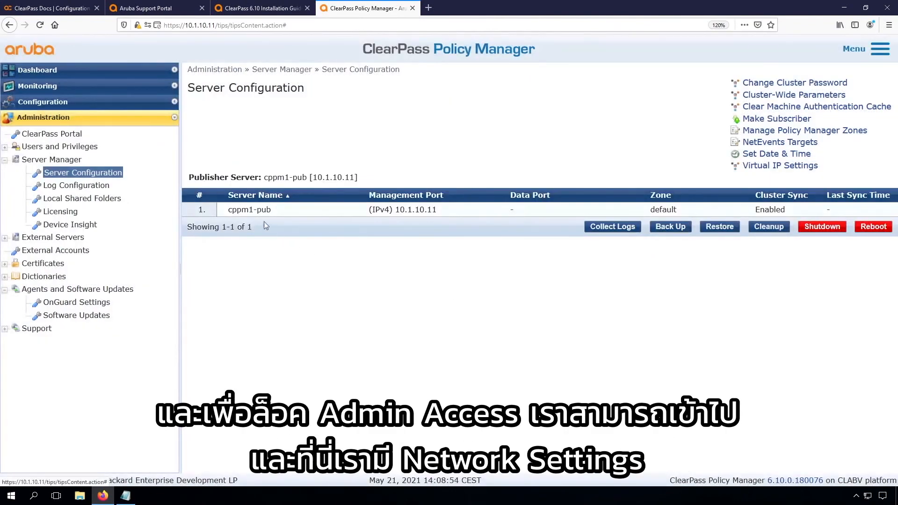
# Step: On cppm1-pub's Network tab, allow Policy Manager access only from 10.1.254.0/24 and 192.168.6.0/24
pyautogui.click(256, 210)
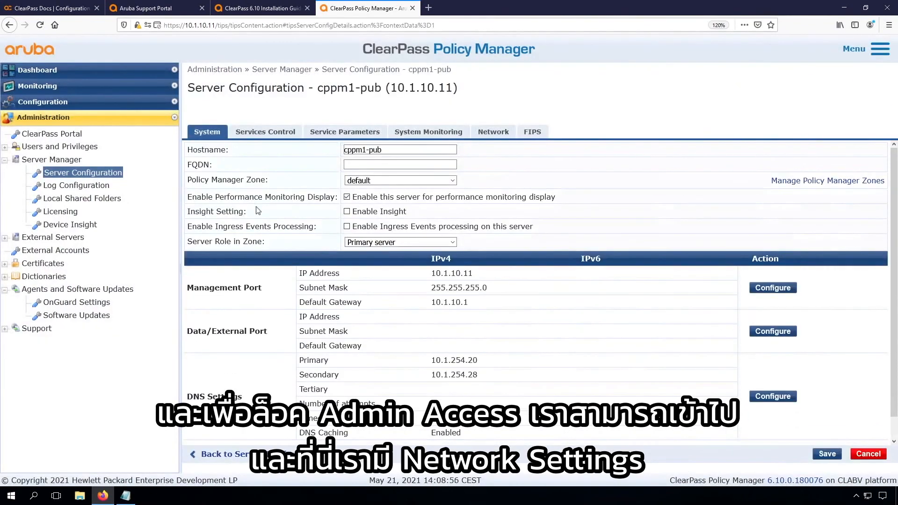
pyautogui.click(494, 135)
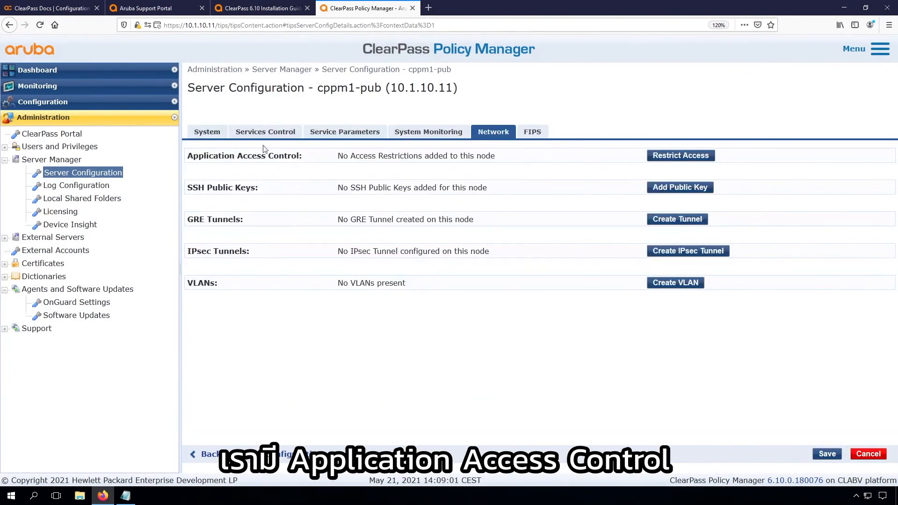
pyautogui.click(680, 156)
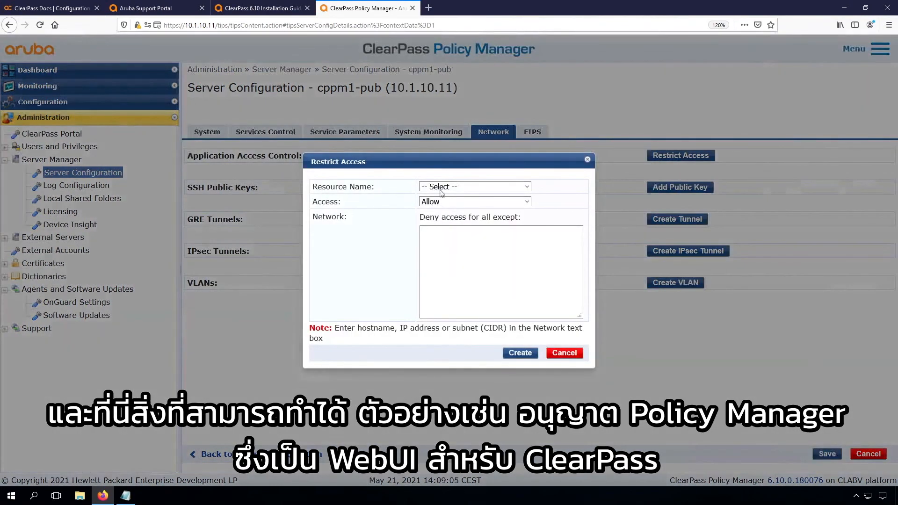
pyautogui.click(457, 188)
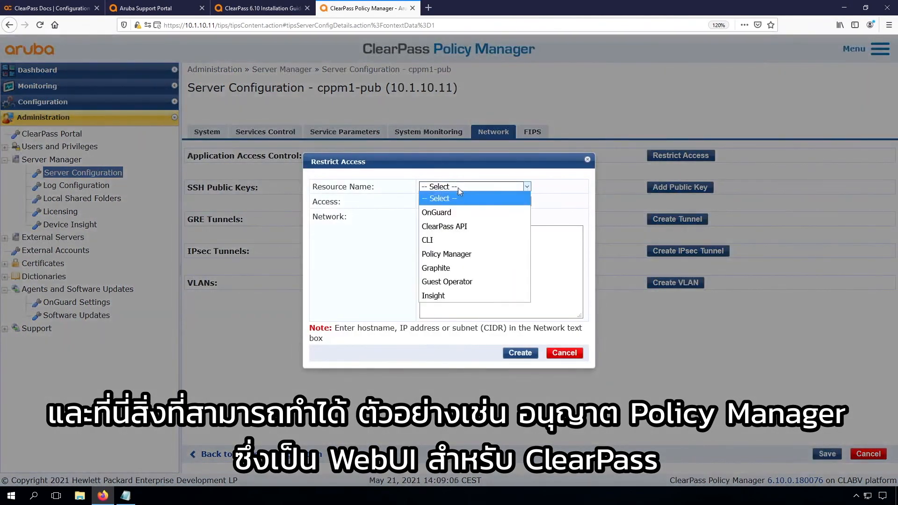
pyautogui.click(443, 255)
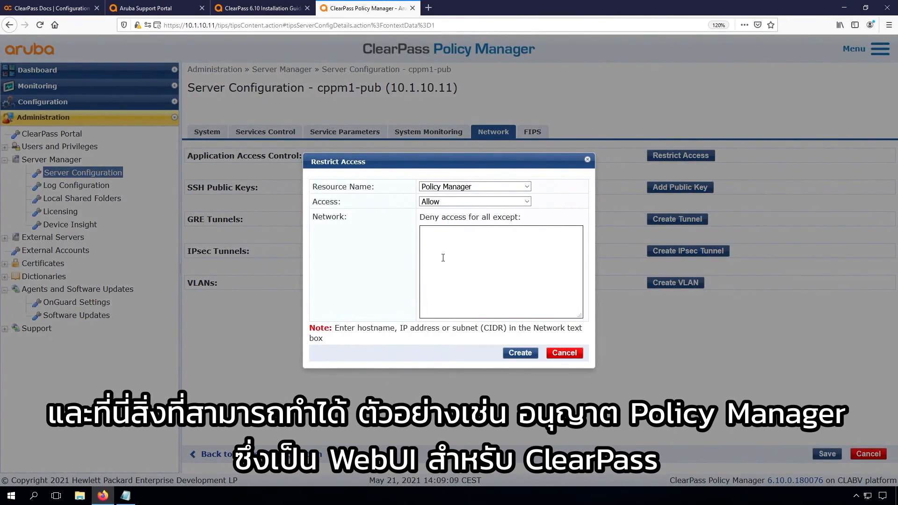
pyautogui.click(447, 240)
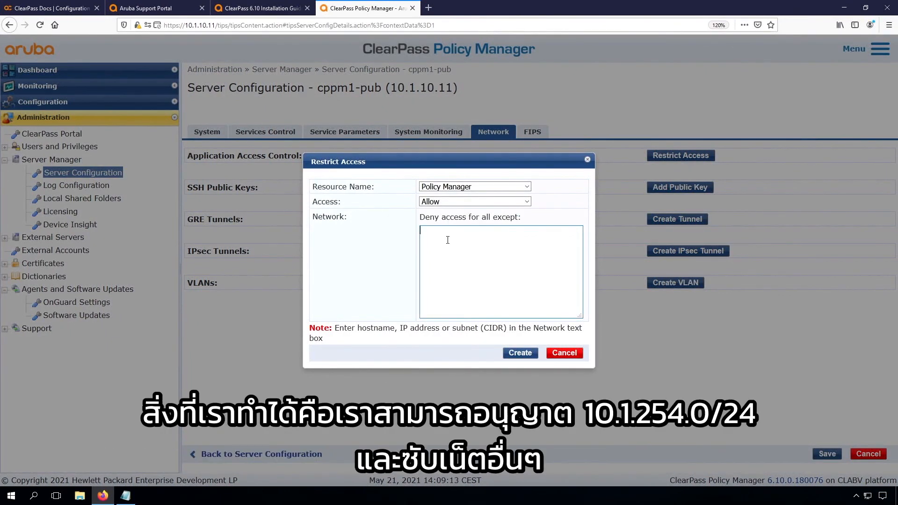
pyautogui.write('10.1.254.0/24')
pyautogui.press('Return')
pyautogui.write('192.168.6.0/24')
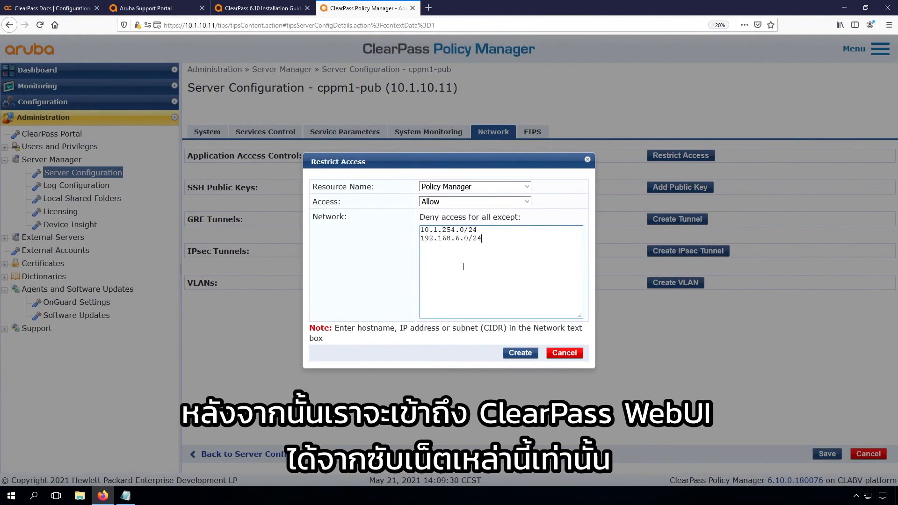
pyautogui.click(514, 354)
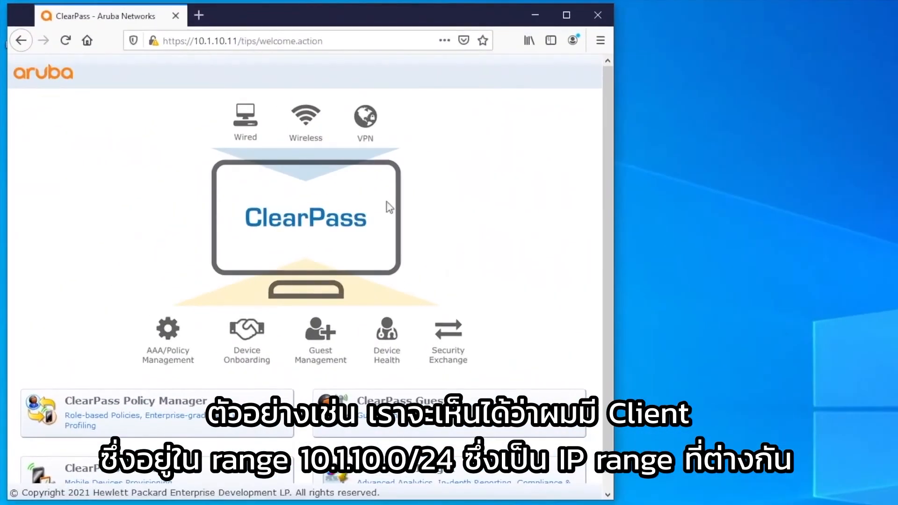
pyautogui.click(65, 40)
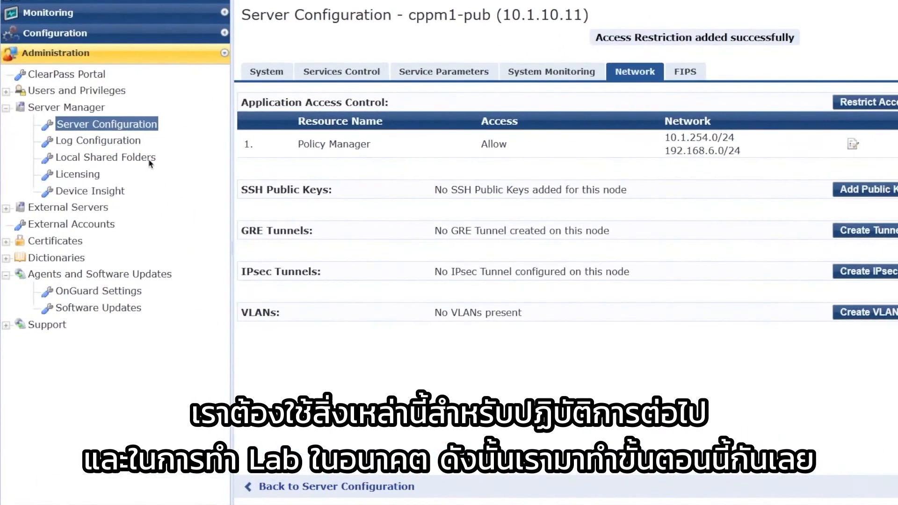
# Step: Set the Radius server's Log Accounting Interim-Update Packets parameter to TRUE and save
pyautogui.click(442, 76)
pyautogui.click(440, 98)
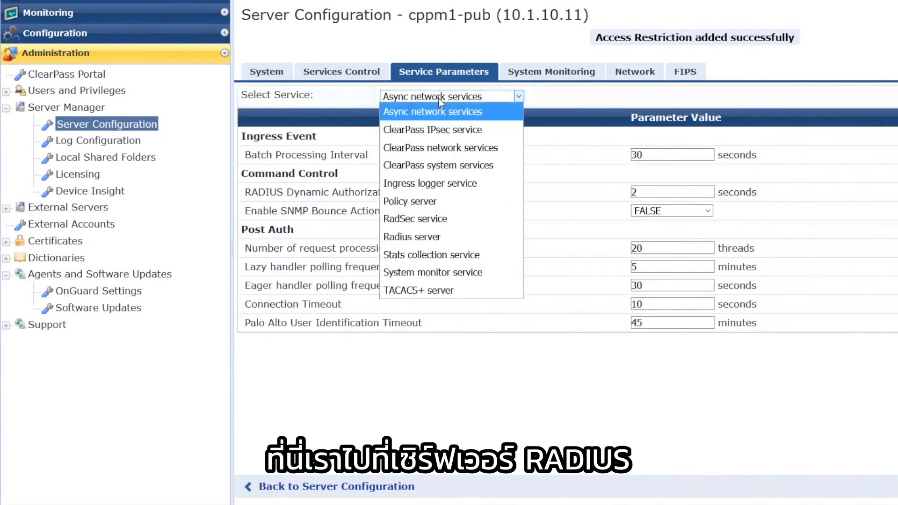
pyautogui.click(412, 239)
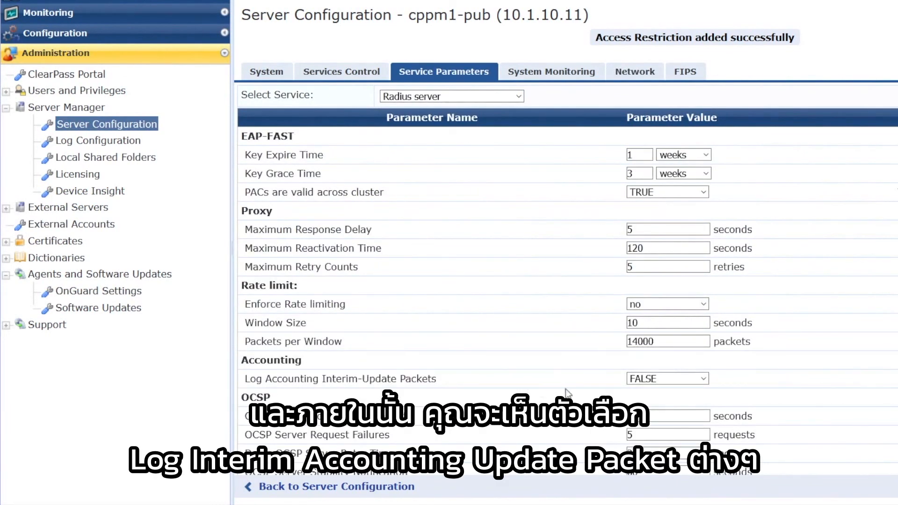
pyautogui.click(664, 379)
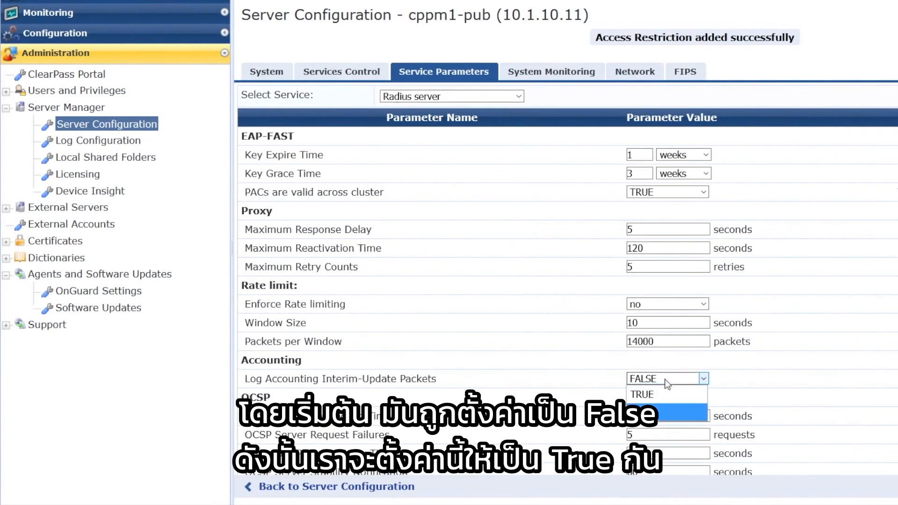
pyautogui.click(657, 396)
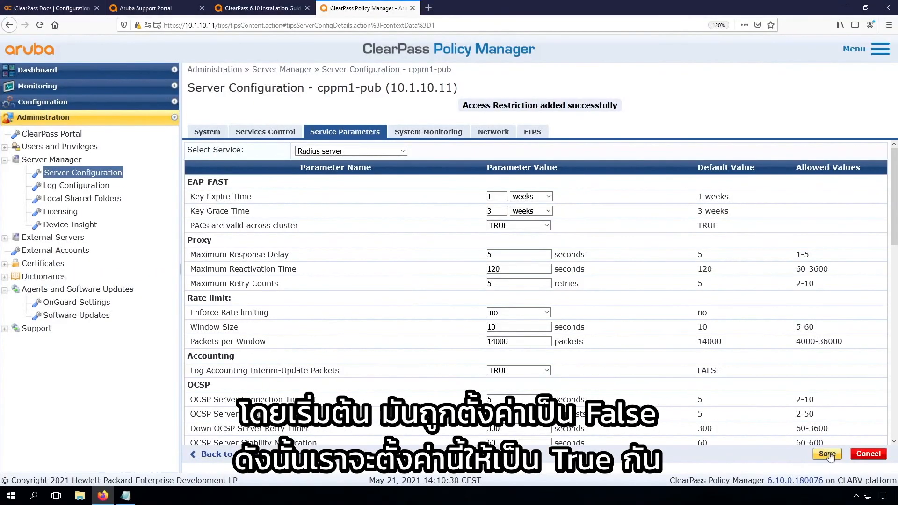
pyautogui.click(827, 454)
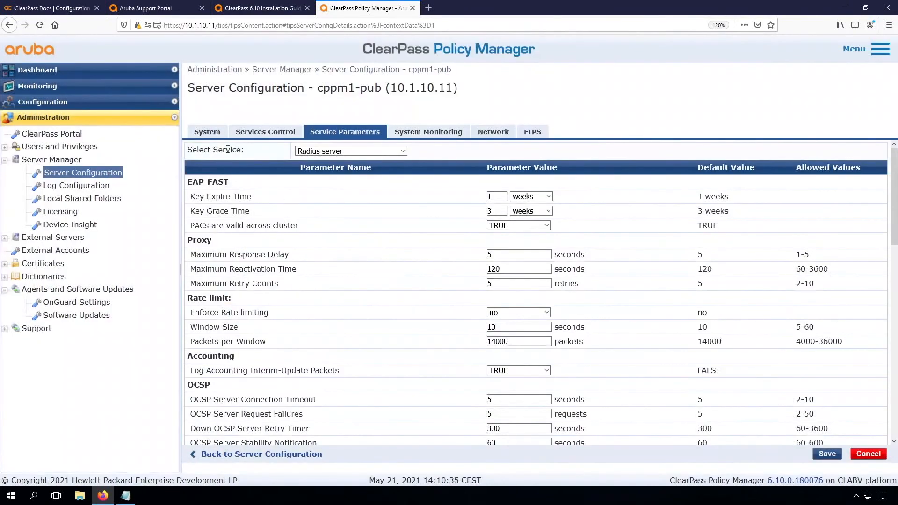
pyautogui.click(207, 133)
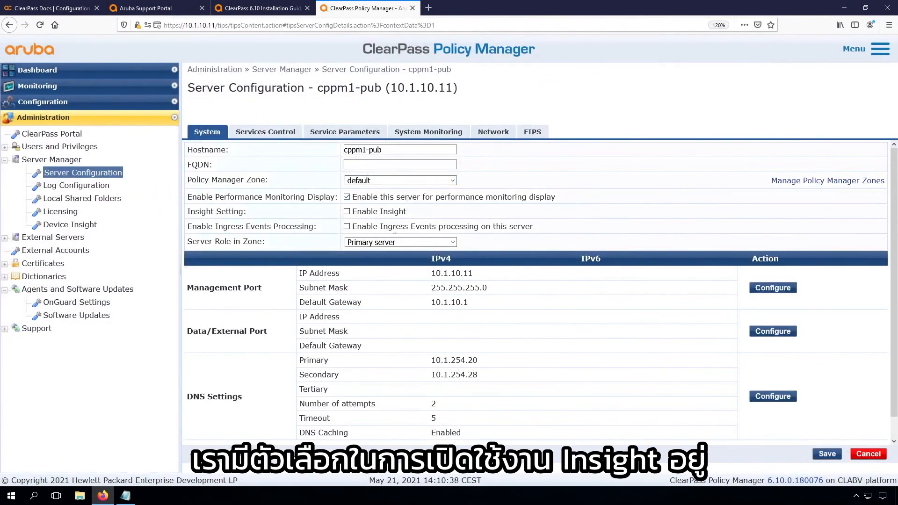
# Step: Enable Insight with cppm1-pub as the Insight primary server and save the configuration
pyautogui.click(347, 212)
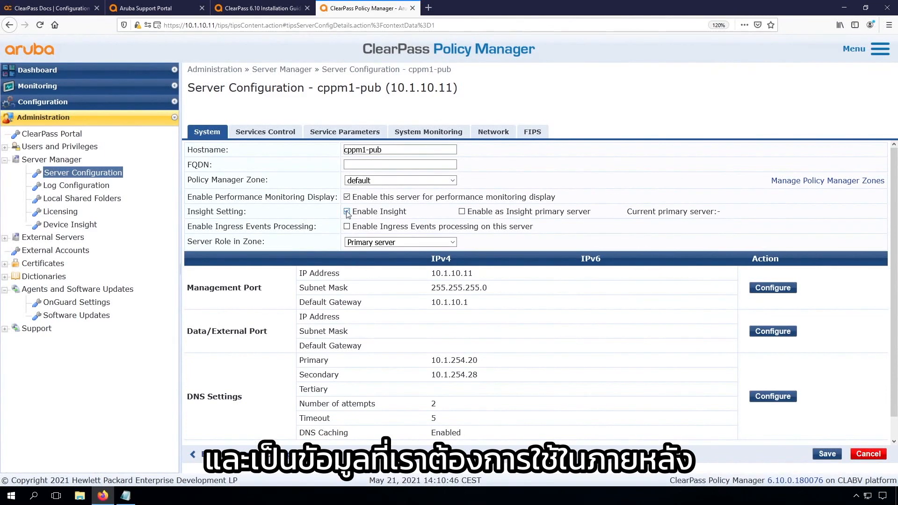
pyautogui.click(461, 213)
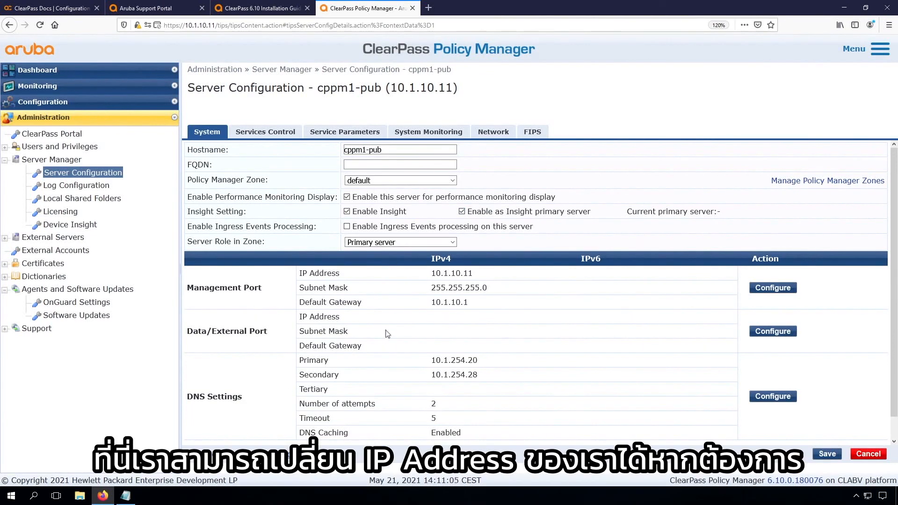
pyautogui.scroll(-1, 445, 387)
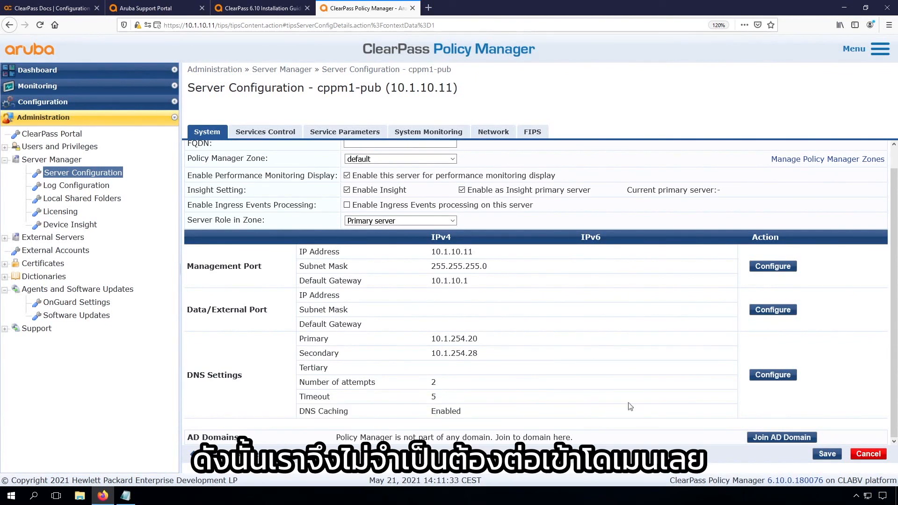
pyautogui.click(829, 454)
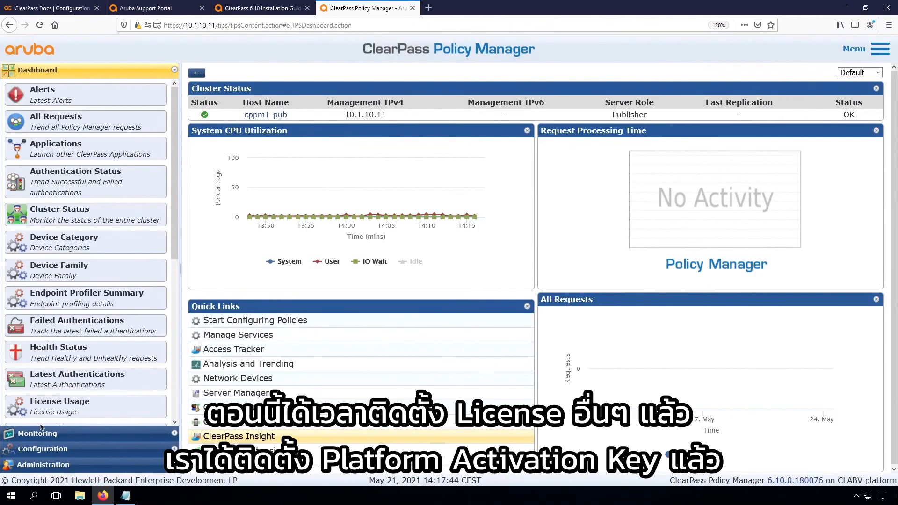
# Step: Open Server Manager > Licensing, view the Servers list, and start adding a new license
pyautogui.click(43, 465)
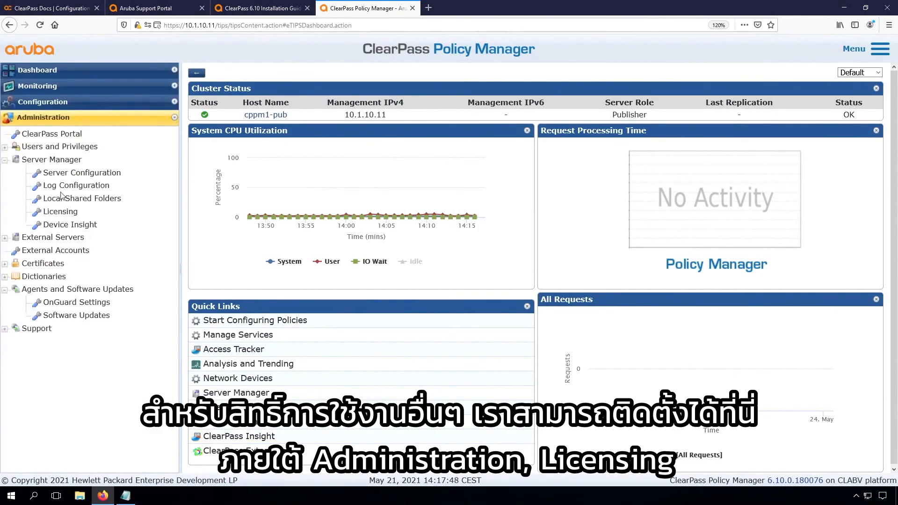
pyautogui.click(61, 212)
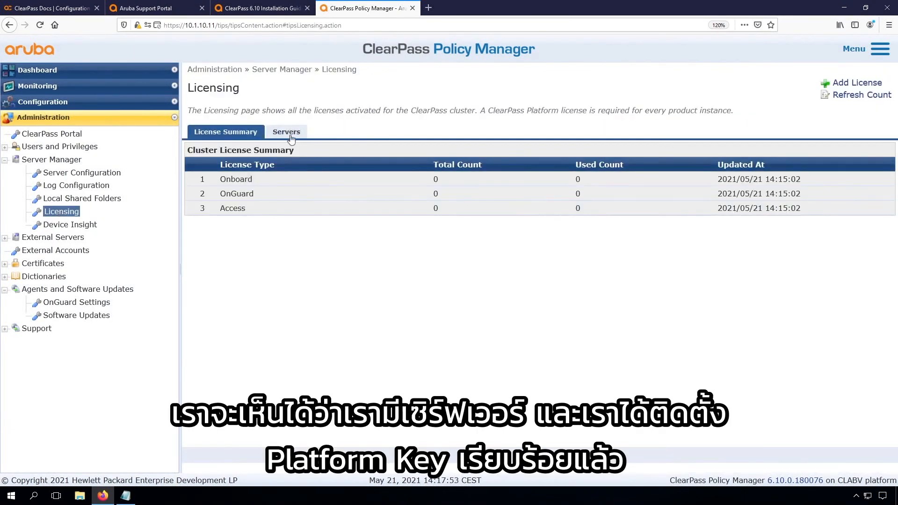
pyautogui.click(289, 133)
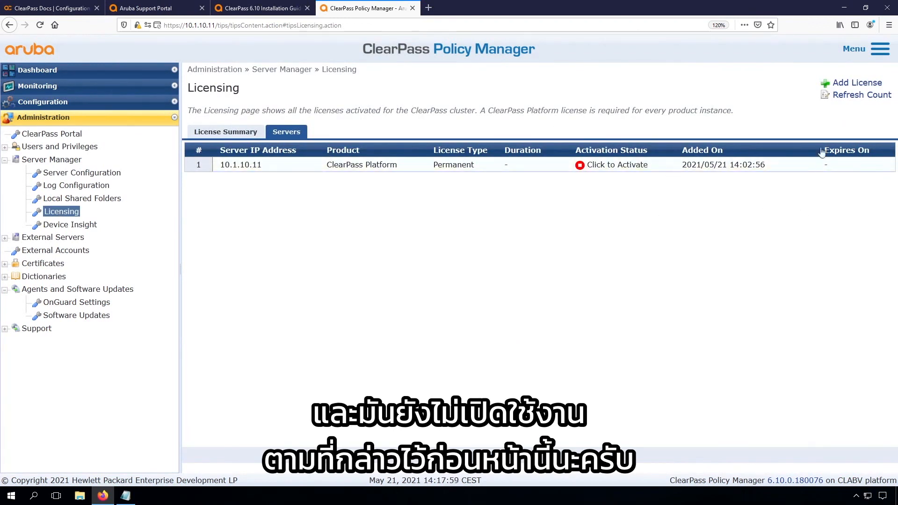
pyautogui.click(845, 84)
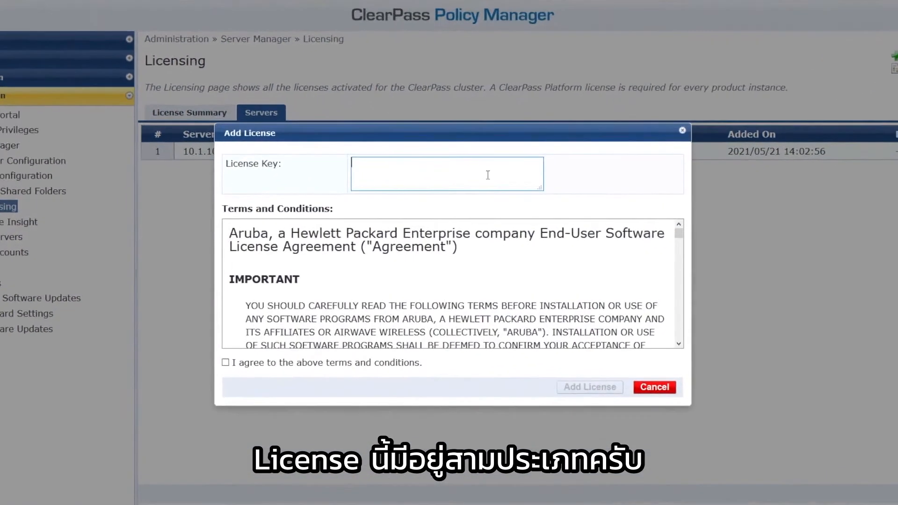
# Step: Paste the Access license key, accept the terms, and add the Access license
pyautogui.hotkey('ctrl', 'v')
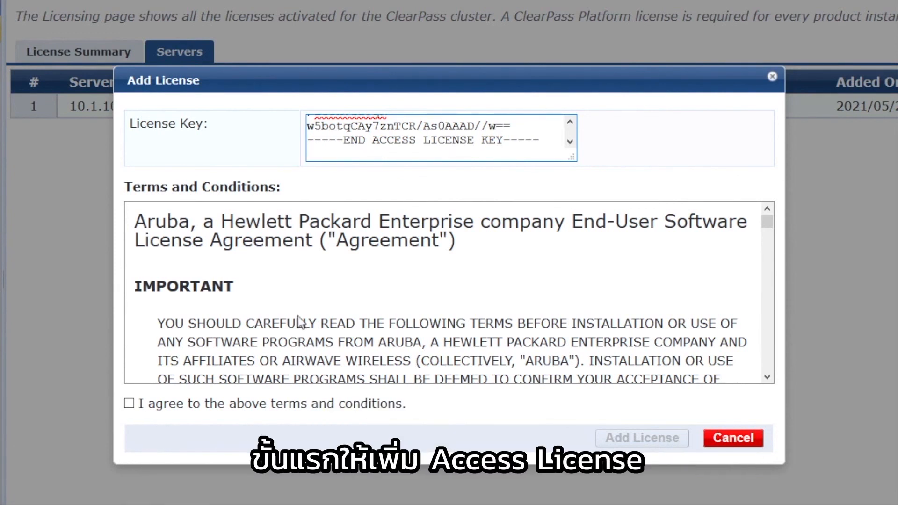
pyautogui.click(129, 404)
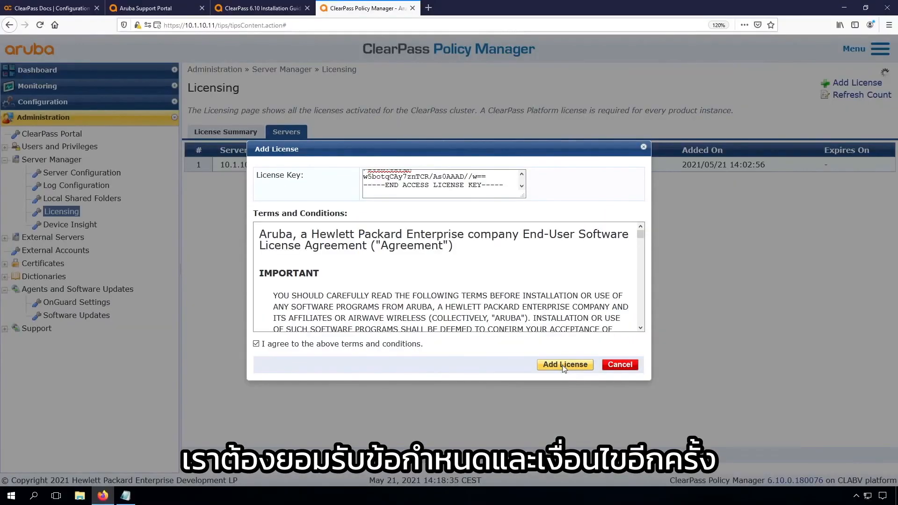
pyautogui.click(641, 438)
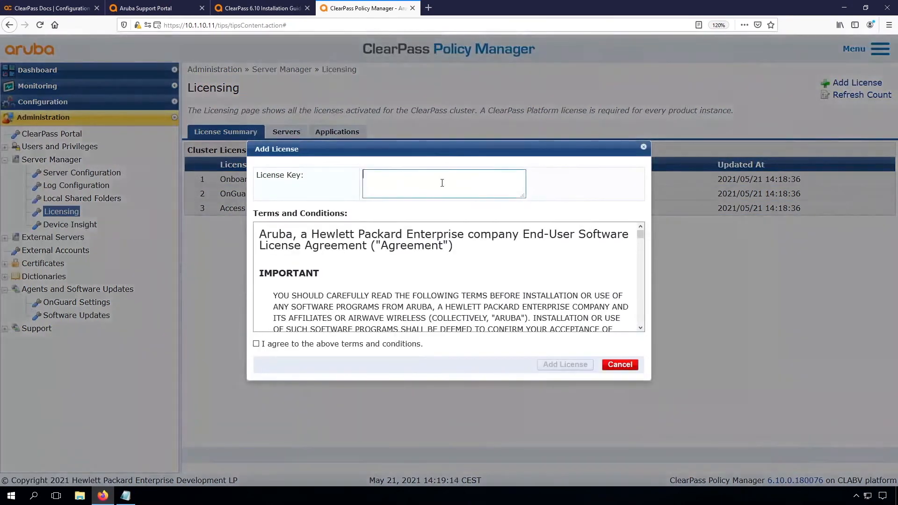
# Step: Accept the terms and add the Onboard license, then paste the OnGuard license key into a new license
pyautogui.click(255, 344)
pyautogui.click(565, 365)
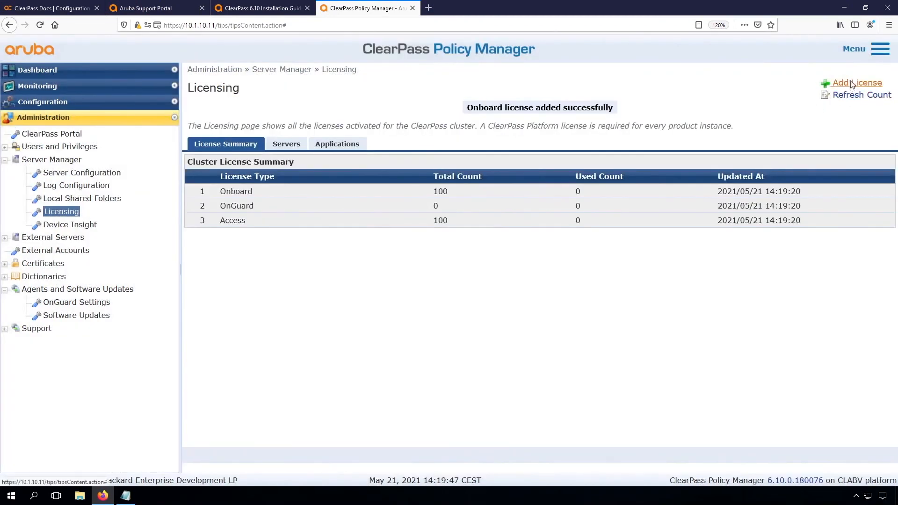
pyautogui.click(852, 83)
pyautogui.click(423, 181)
pyautogui.hotkey('ctrl', 'v')
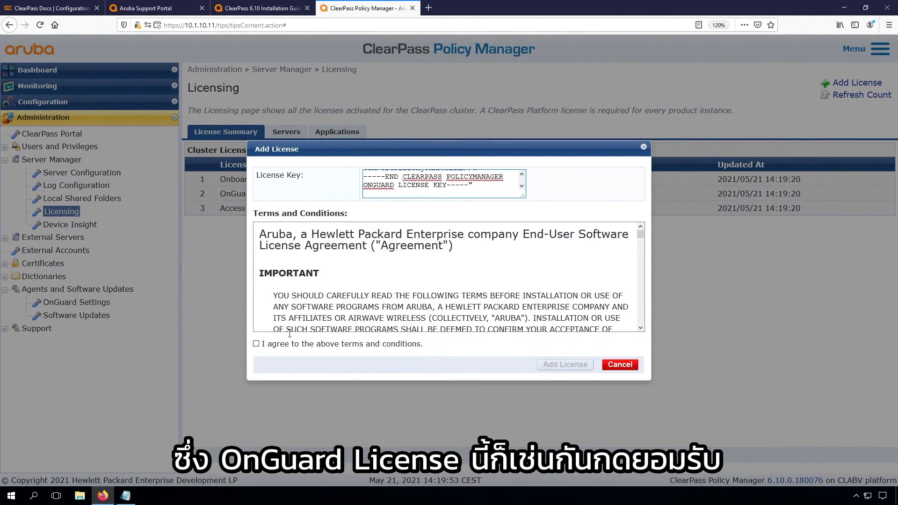
# Step: Add the OnGuard license after removing the stray trailing quote, then review the Servers and Applications licenses
pyautogui.click(255, 344)
pyautogui.click(551, 367)
pyautogui.click(476, 203)
pyautogui.press('BackSpace')
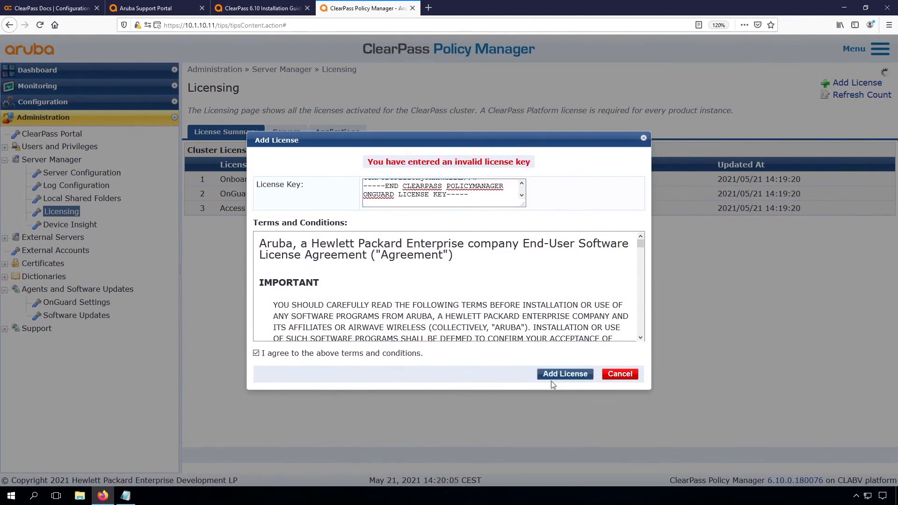
pyautogui.click(552, 382)
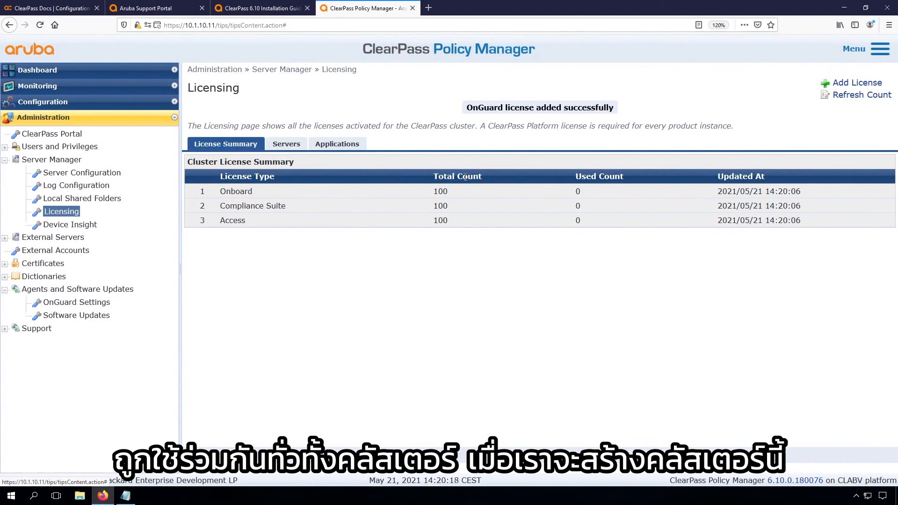
pyautogui.click(286, 144)
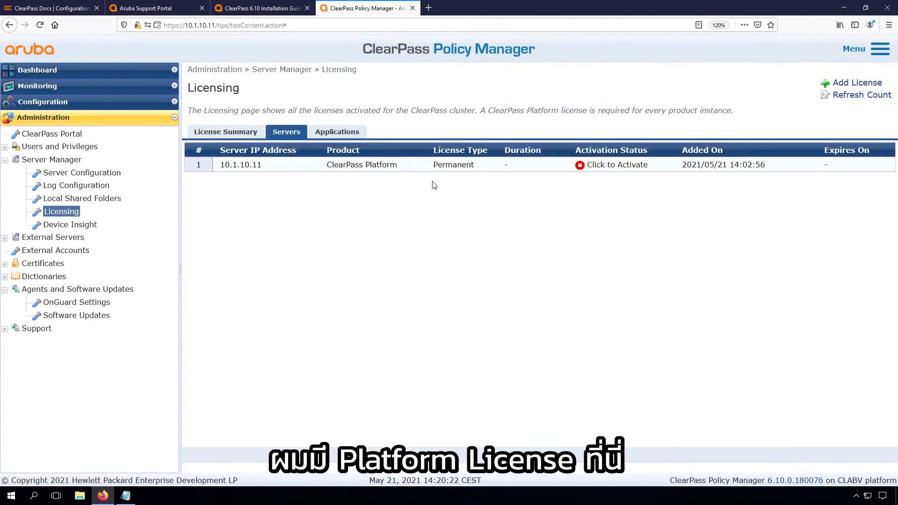
pyautogui.click(337, 133)
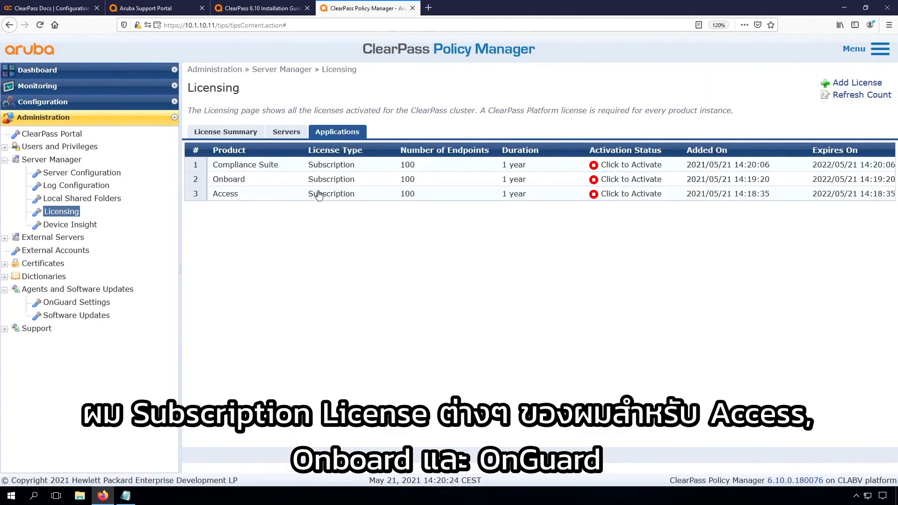